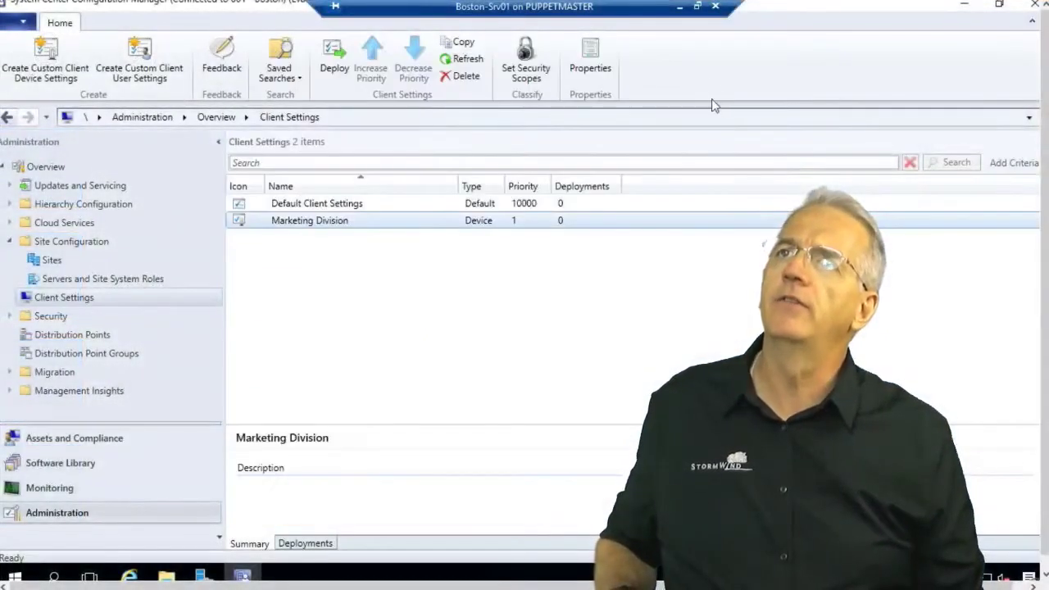
Switch from the Boston-Srv01 session to a full-screen session on the Boston-DC01 virtual machine and clear its update notice.
{"action": "left_click", "coordinate": [715, 8]}
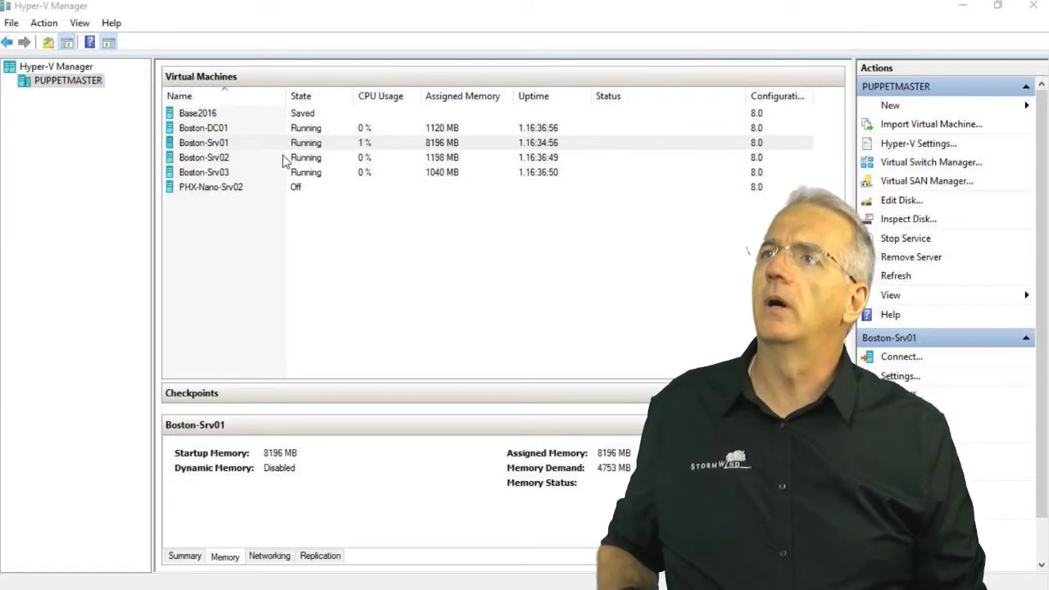
{"action": "left_click", "coordinate": [305, 129]}
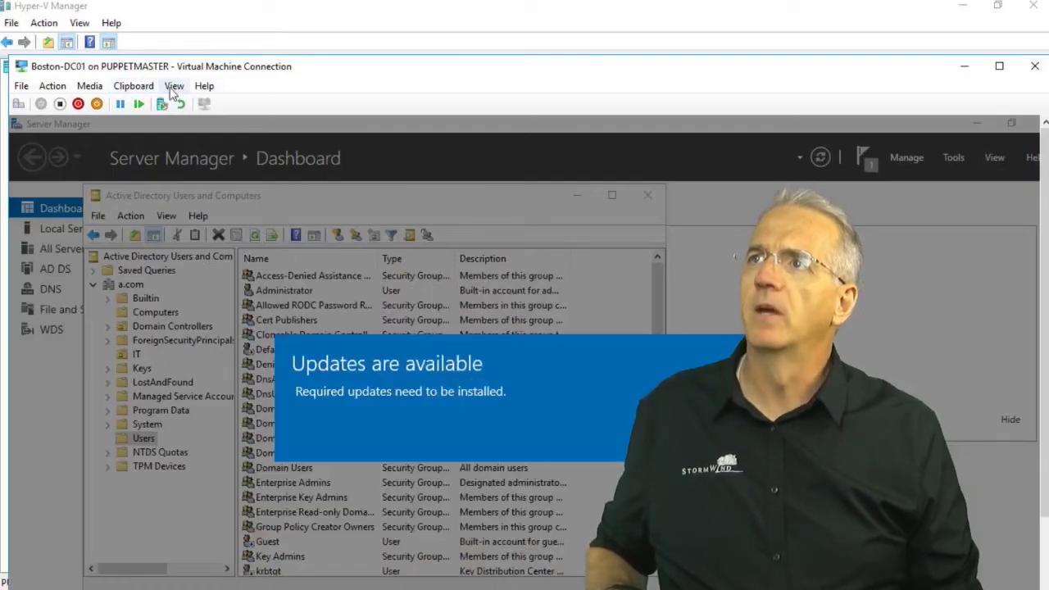
{"action": "left_click", "coordinate": [174, 85]}
{"action": "left_click", "coordinate": [179, 104]}
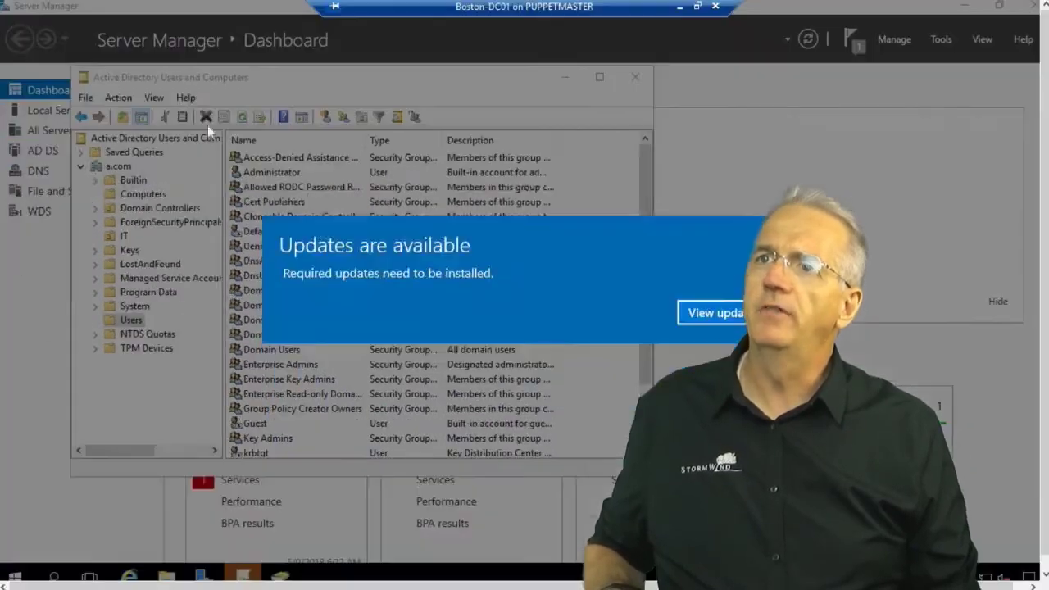
{"action": "left_click", "coordinate": [703, 313]}
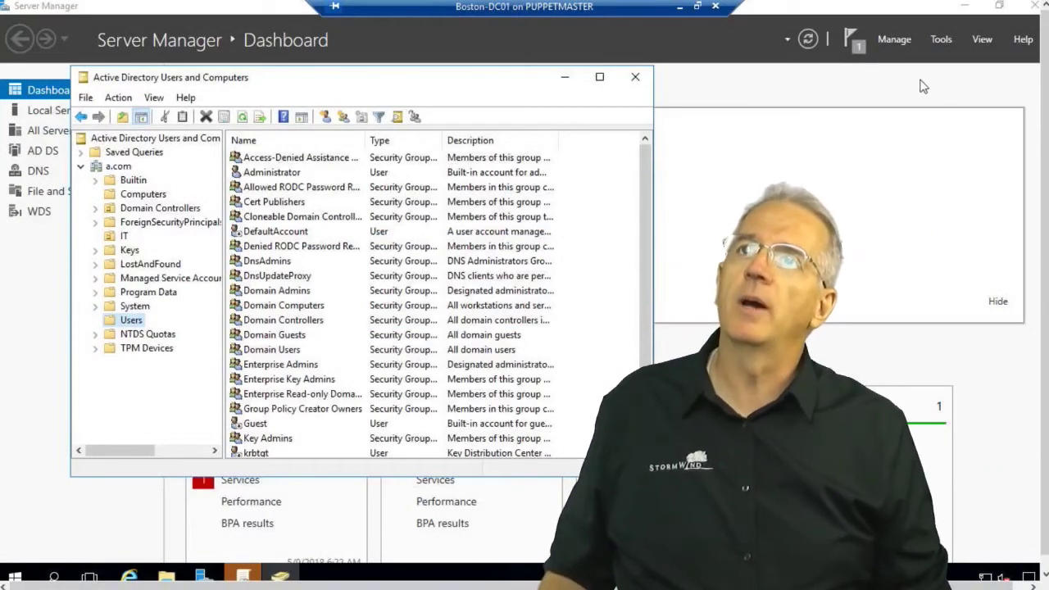
Open Group Policy Management maximized and expand the a.com forest down to the domain's Group Policy Objects.
{"action": "left_click", "coordinate": [953, 37]}
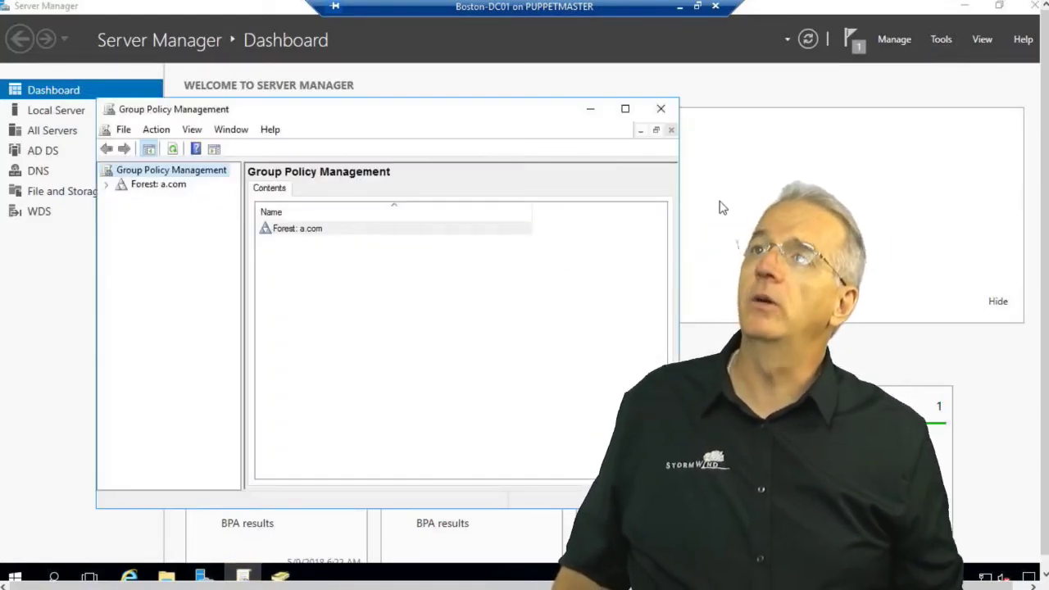
{"action": "left_click", "coordinate": [625, 108]}
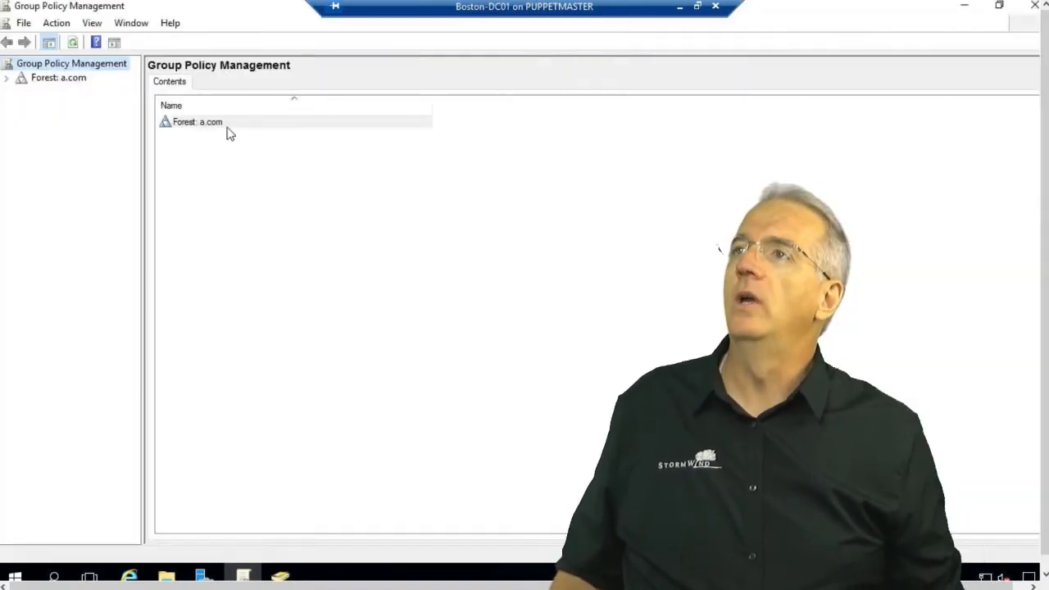
{"action": "left_click", "coordinate": [7, 78]}
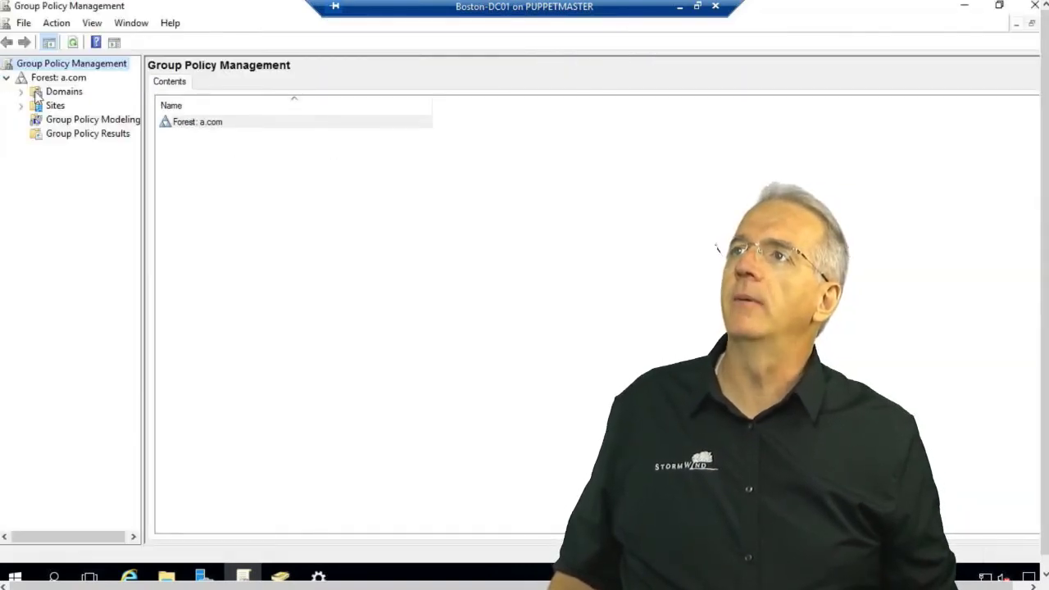
{"action": "double_click", "coordinate": [38, 95]}
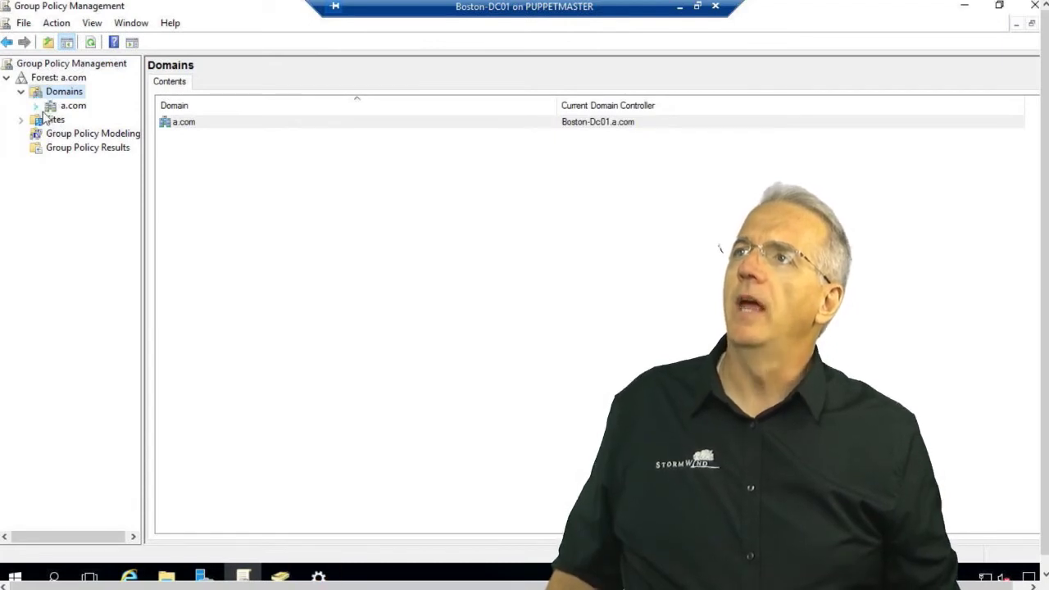
{"action": "left_click", "coordinate": [36, 107]}
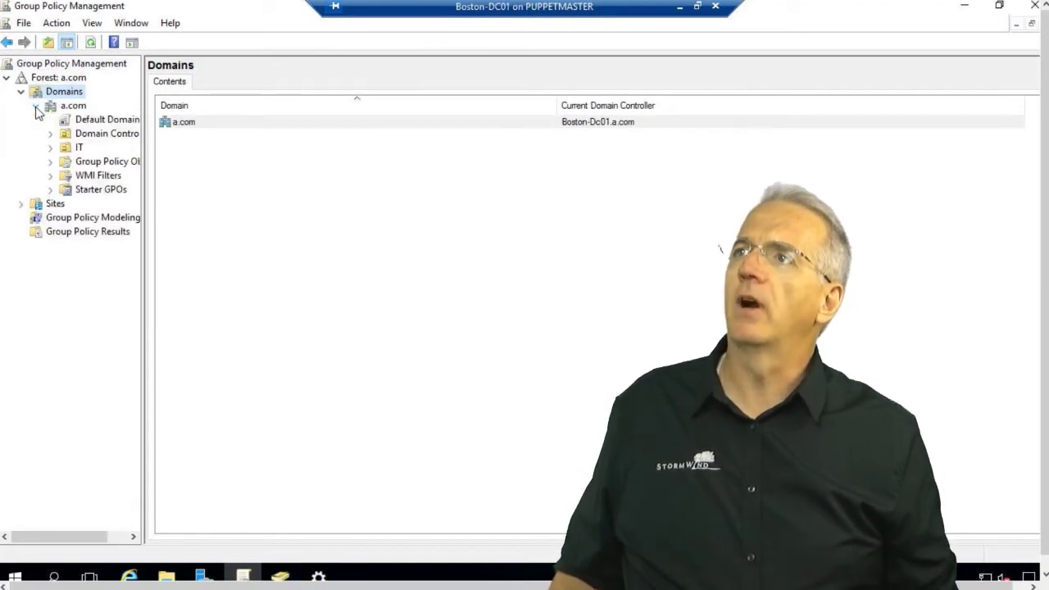
{"action": "double_click", "coordinate": [65, 163]}
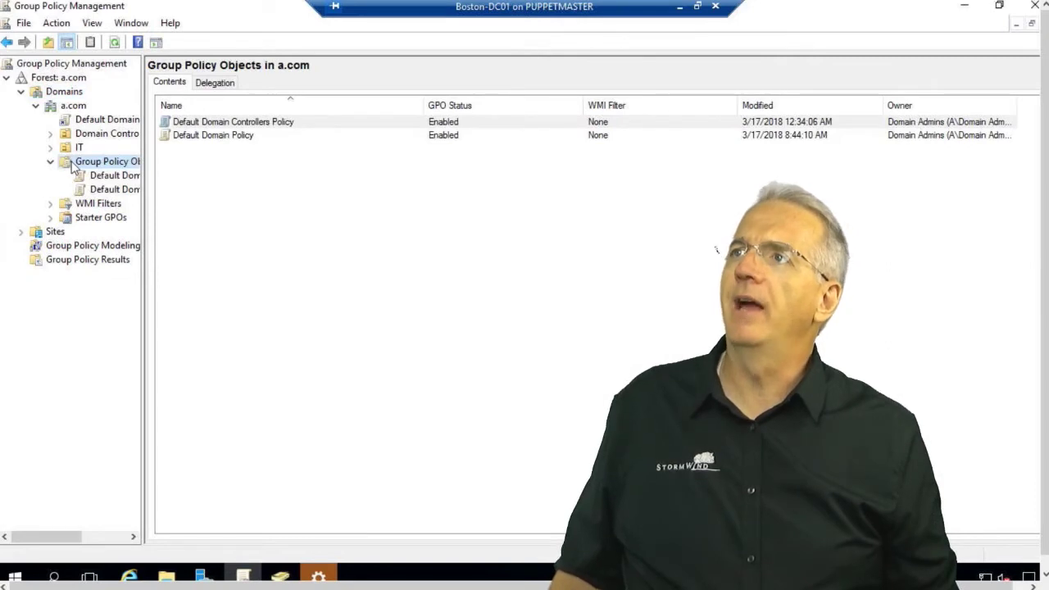
Create a new group policy object named WSUS in the a.com domain.
{"action": "right_click", "coordinate": [74, 167]}
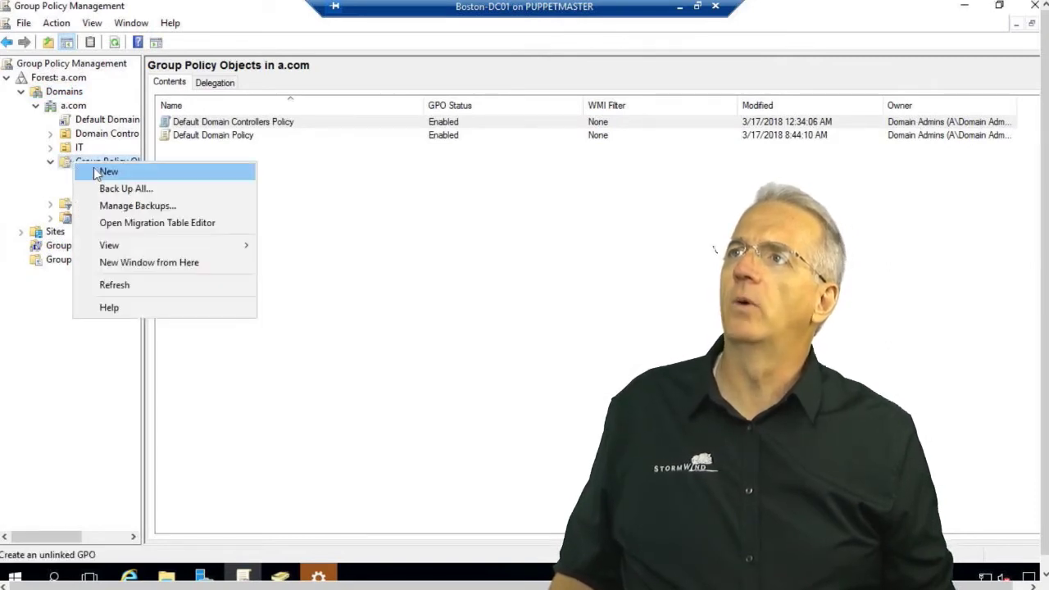
{"action": "left_click", "coordinate": [95, 175]}
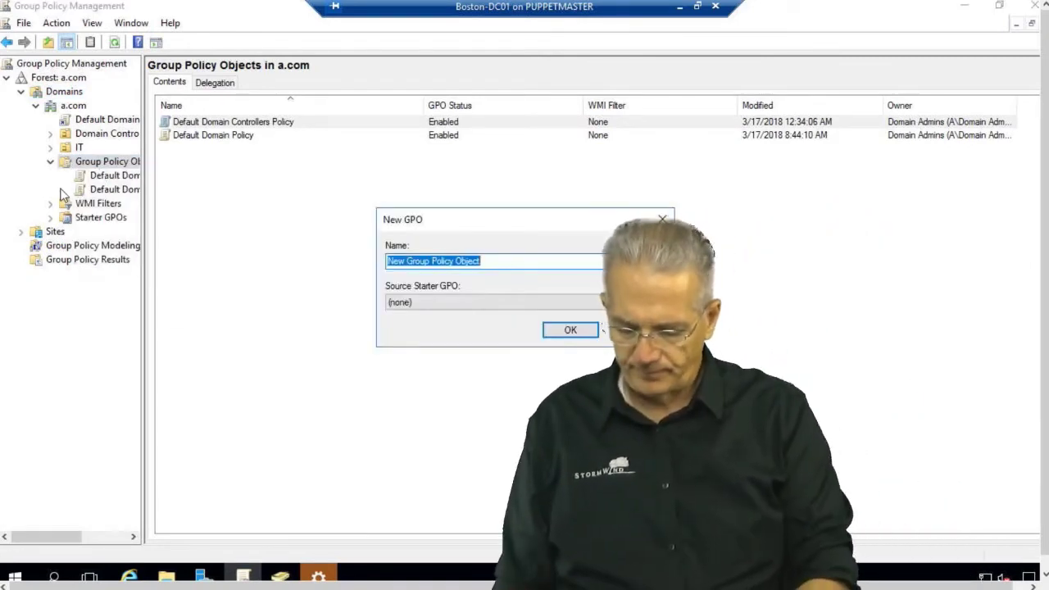
{"action": "type", "text": "WSUS"}
{"action": "key", "text": "Return"}
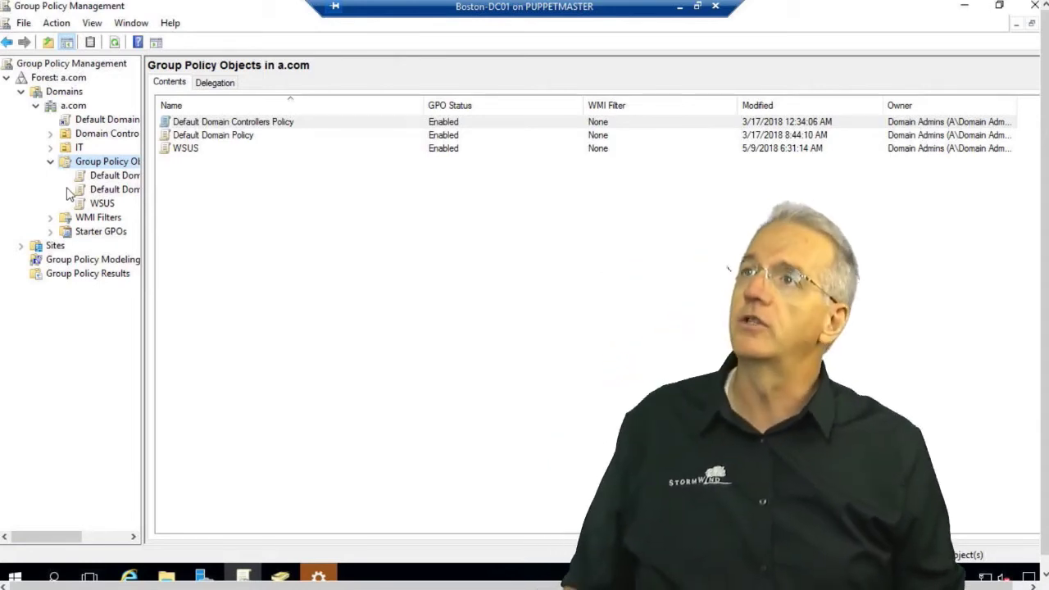
Open the WSUS policy for editing and go to Windows Update under Computer Configuration, Policies, Administrative Templates, Windows Components.
{"action": "right_click", "coordinate": [165, 152]}
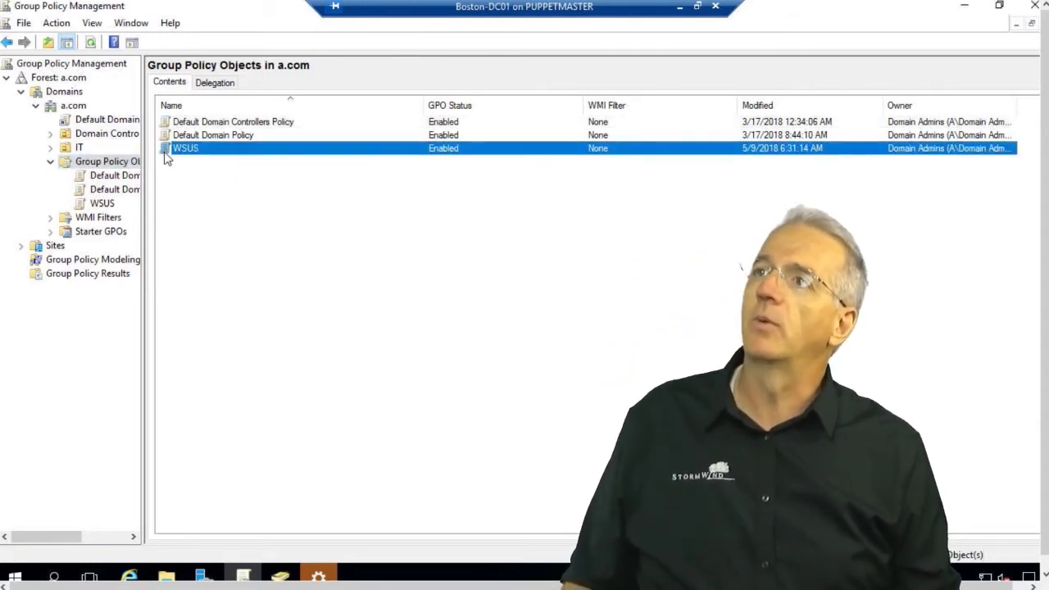
{"action": "left_click", "coordinate": [189, 167]}
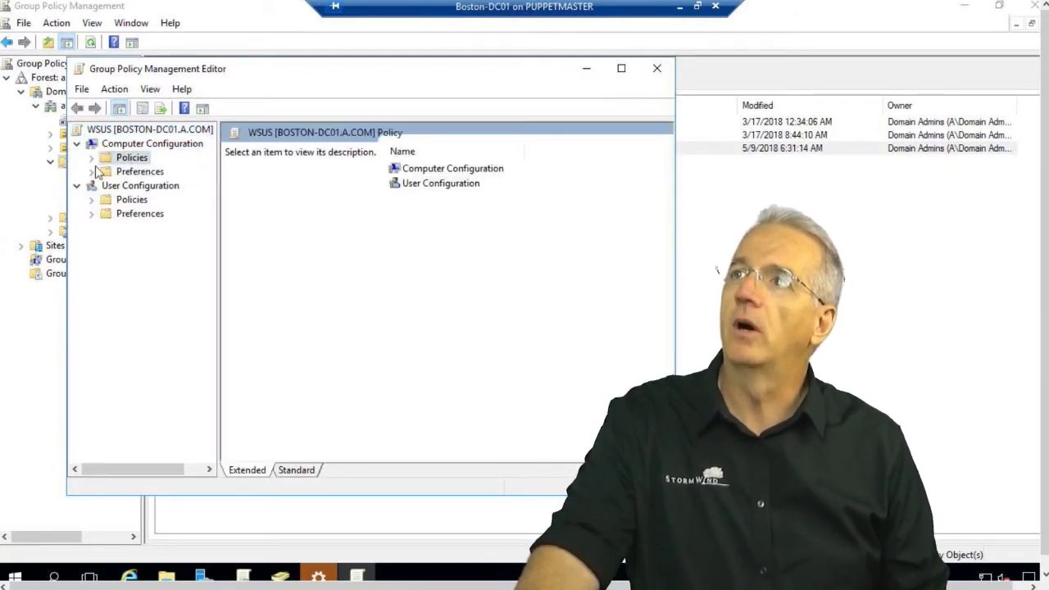
{"action": "left_click", "coordinate": [93, 159]}
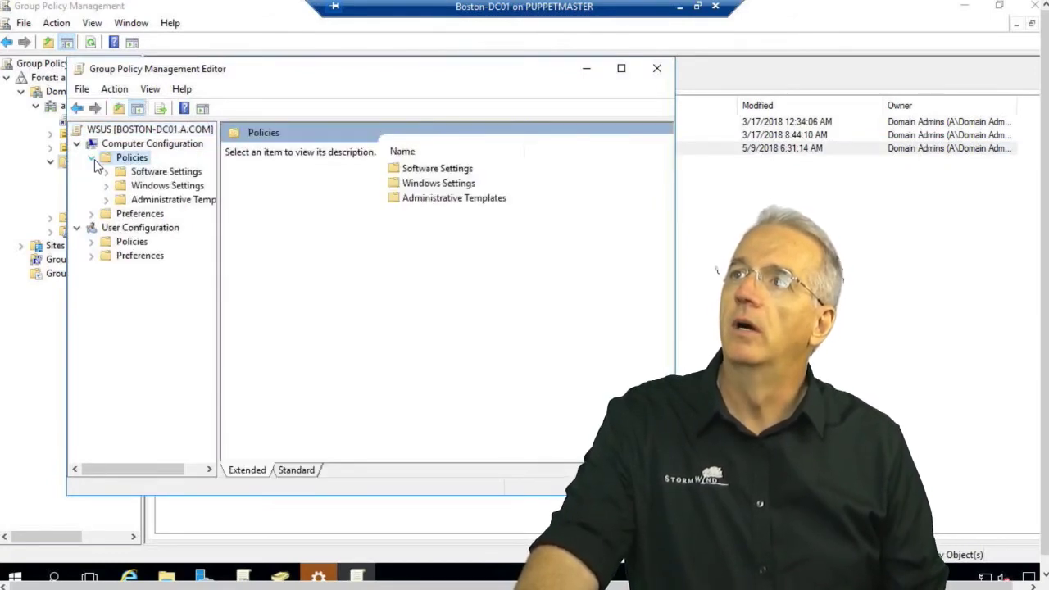
{"action": "left_click", "coordinate": [141, 202]}
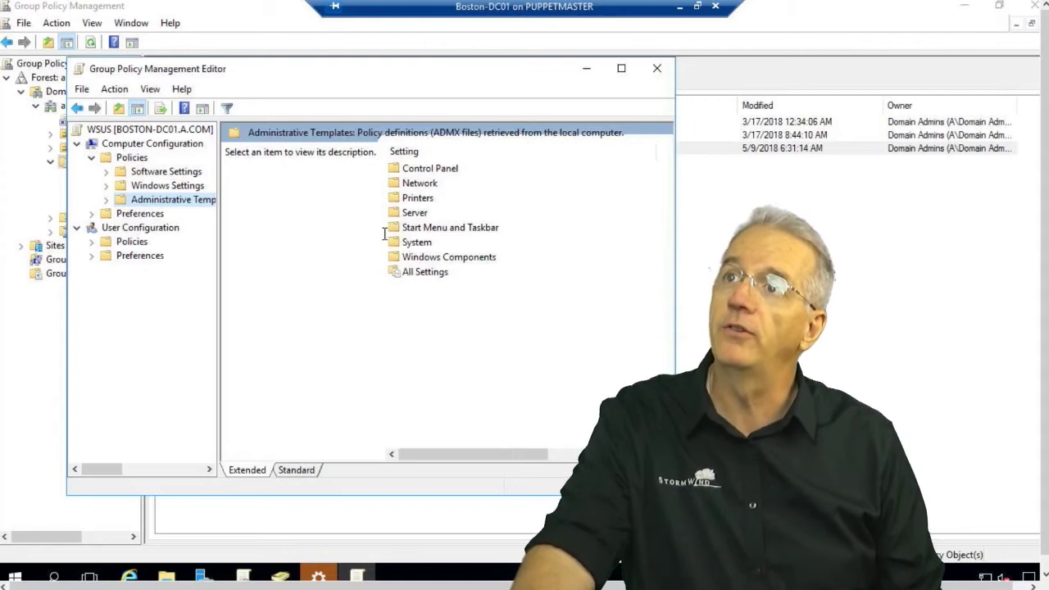
{"action": "double_click", "coordinate": [436, 258]}
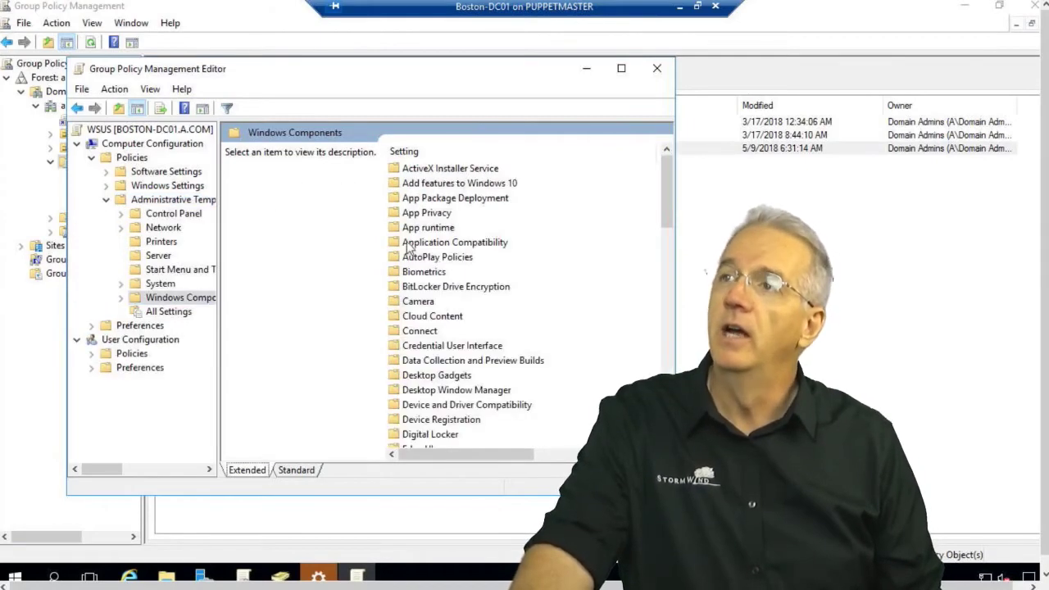
{"action": "scroll", "coordinate": [445, 257], "scroll_direction": "down", "scroll_amount": 15}
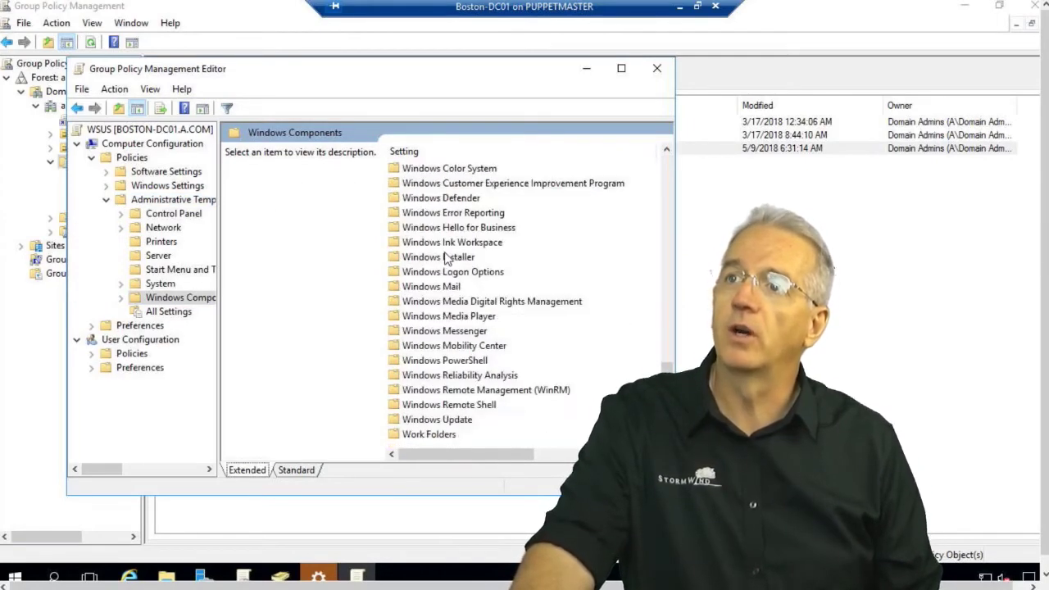
{"action": "left_click", "coordinate": [439, 420]}
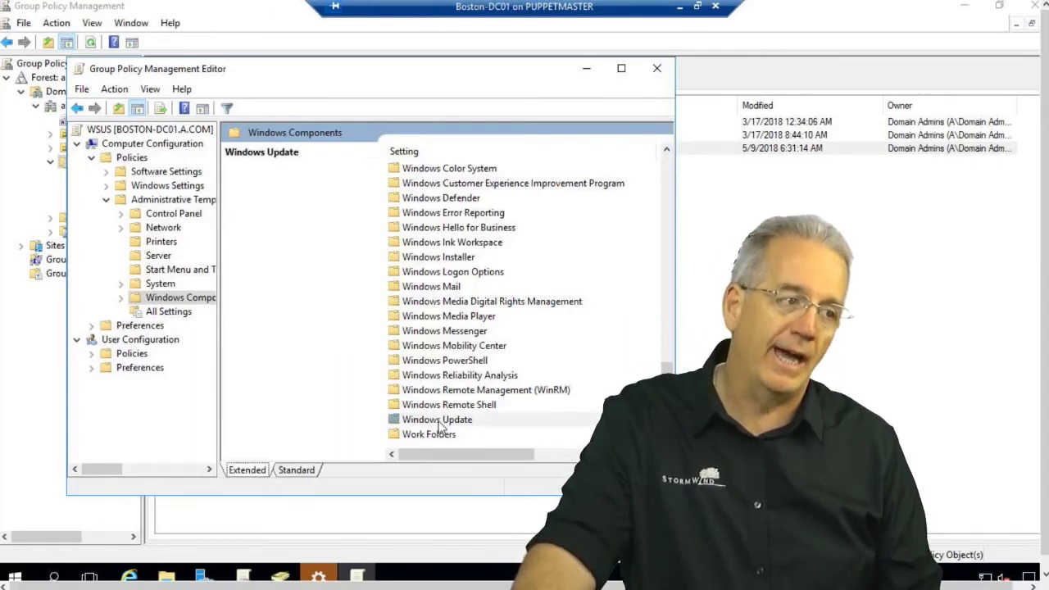
{"action": "double_click", "coordinate": [507, 422]}
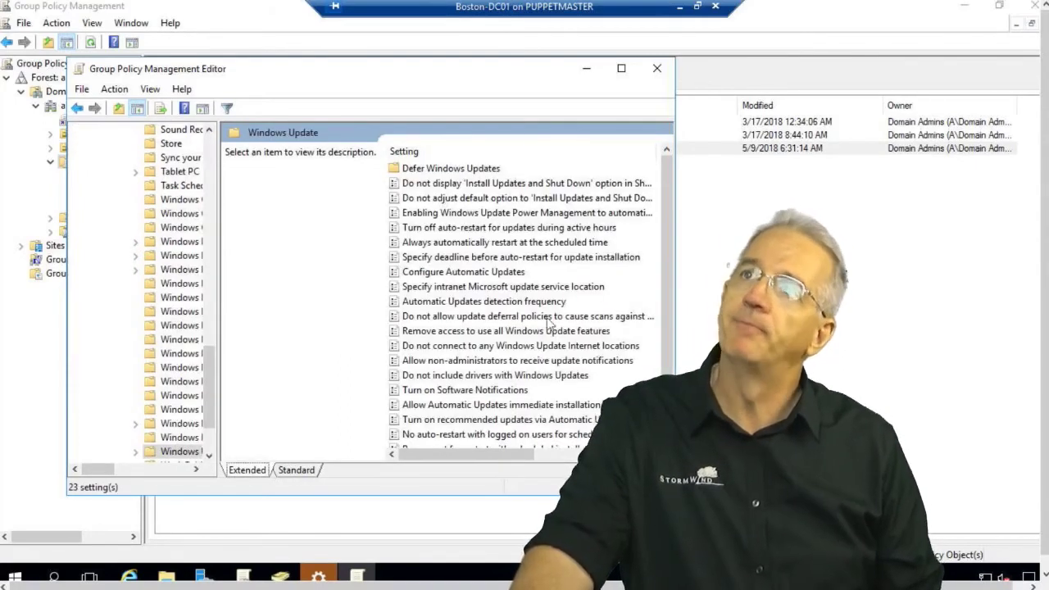
Maximize the policy editor, sort the Windows Update settings by name and set Configure Automatic Updates to Enabled.
{"action": "left_click", "coordinate": [622, 68]}
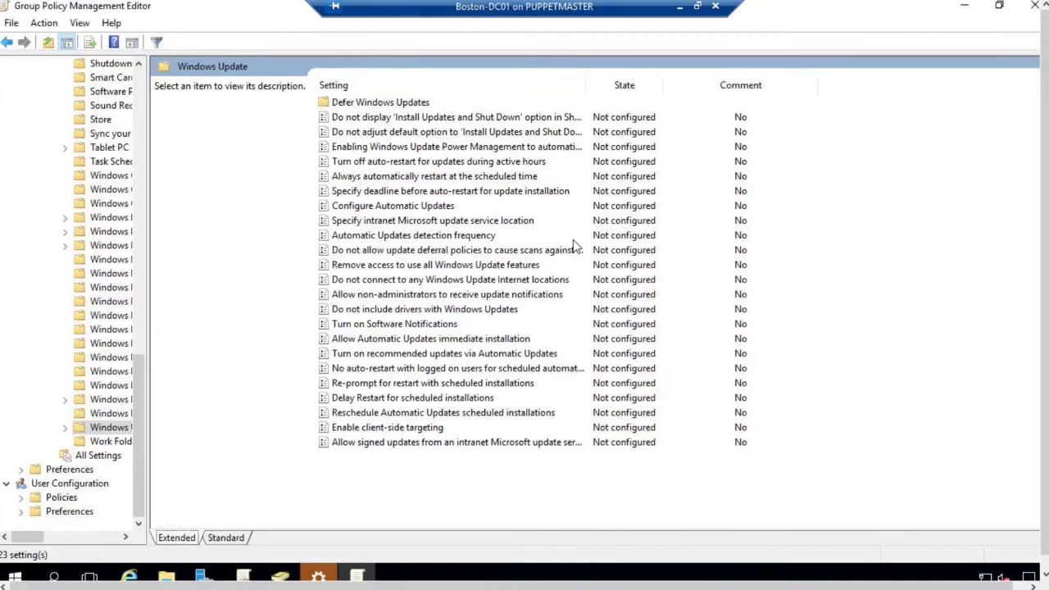
{"action": "left_click", "coordinate": [470, 90]}
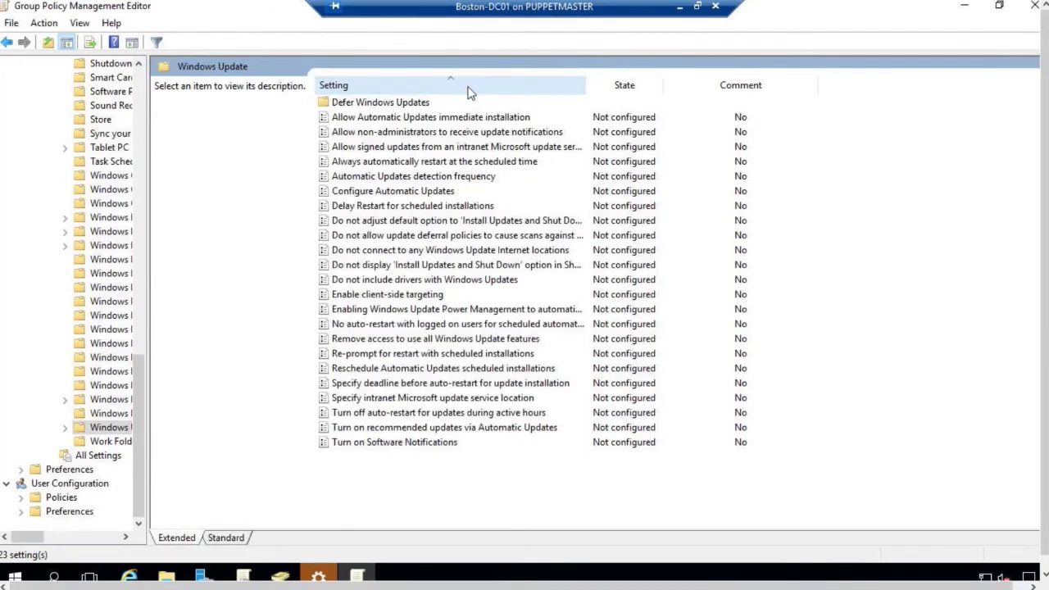
{"action": "left_click", "coordinate": [416, 194]}
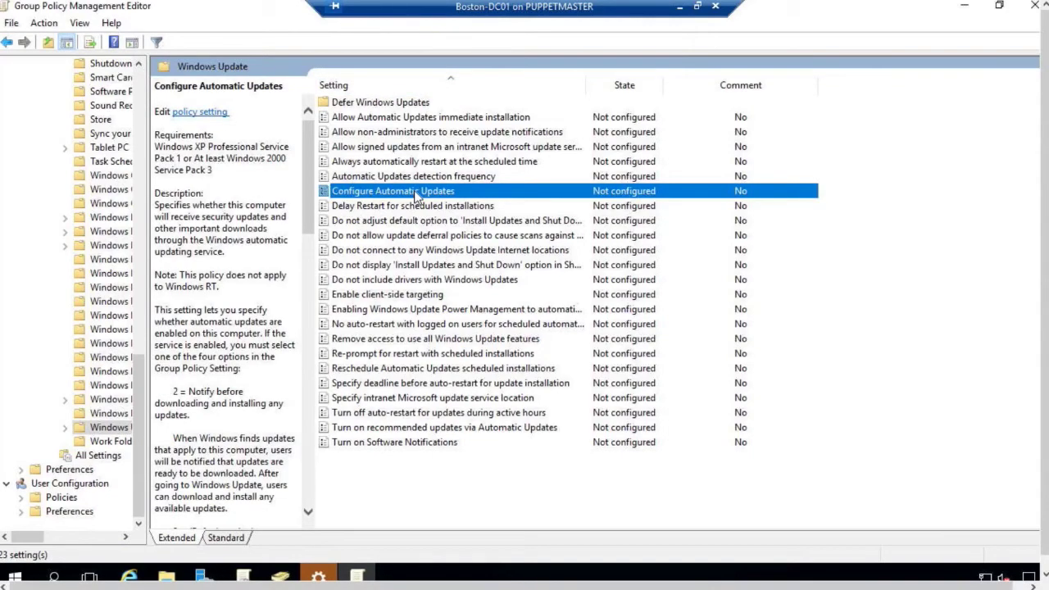
{"action": "double_click", "coordinate": [415, 194]}
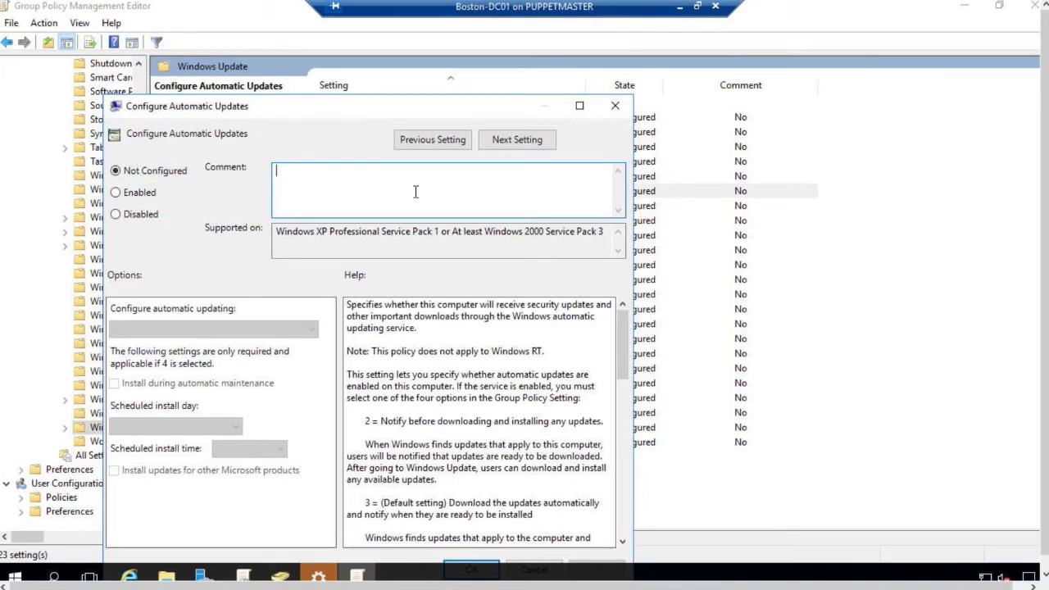
{"action": "left_click", "coordinate": [141, 194]}
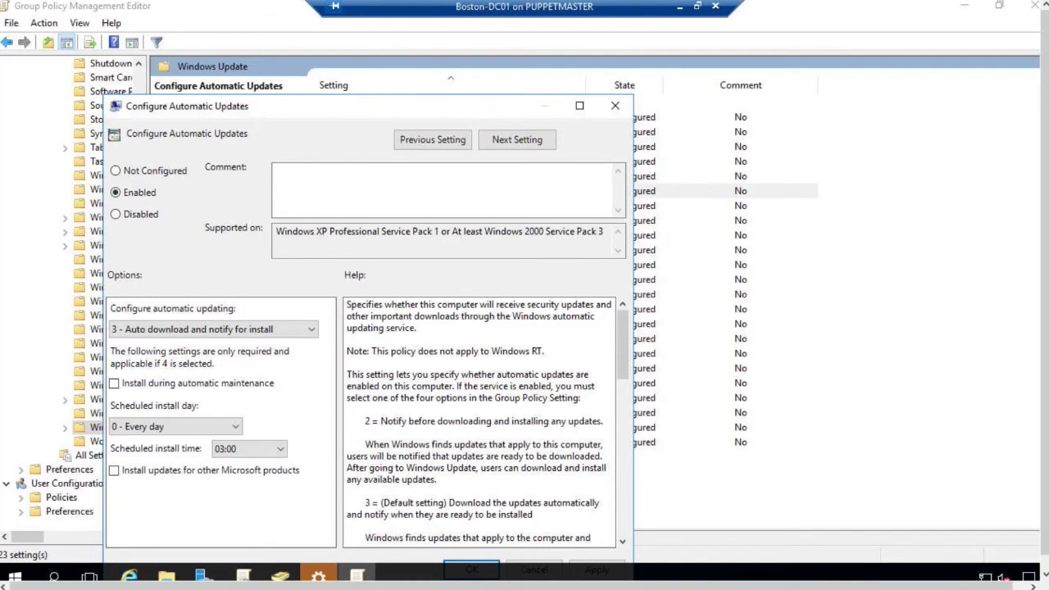
Expand the automatic updating choices and highlight "4 - Auto download and schedule the install".
{"action": "left_click_drag", "start_coordinate": [261, 113], "coordinate": [265, 80]}
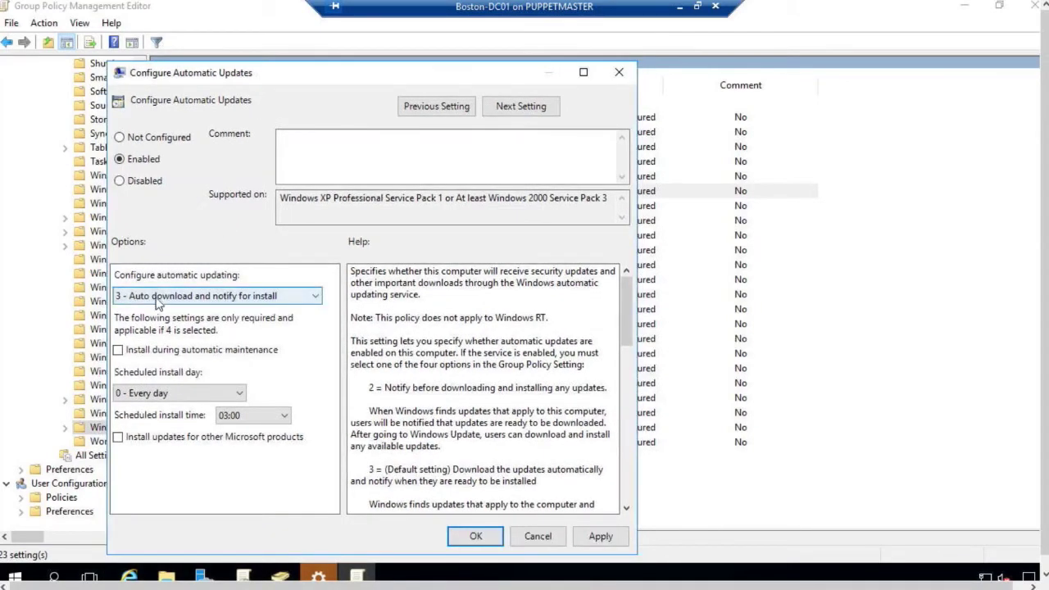
{"action": "left_click", "coordinate": [292, 296]}
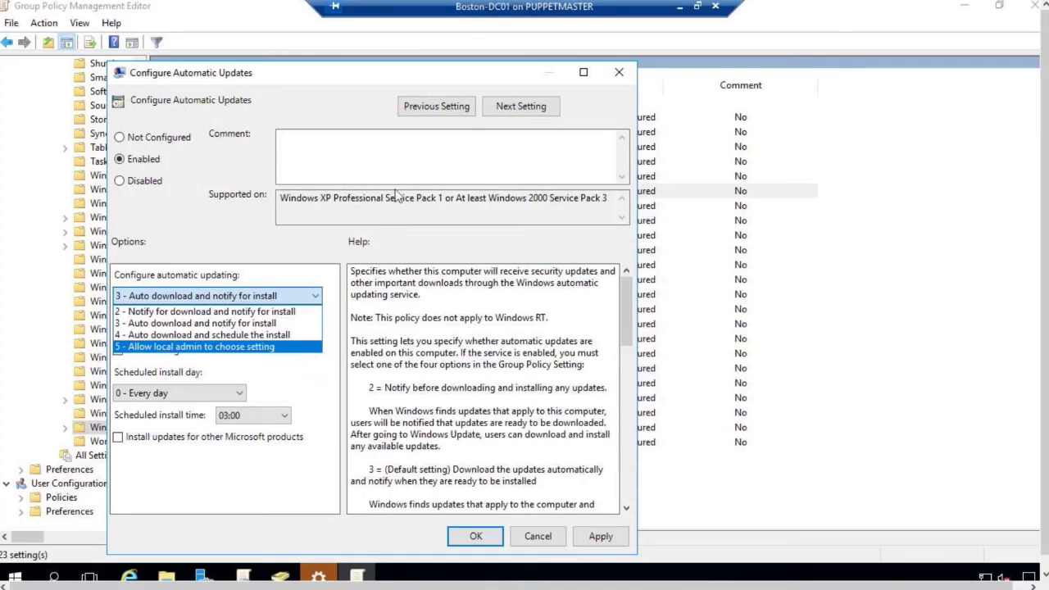
{"action": "key", "text": "Up"}
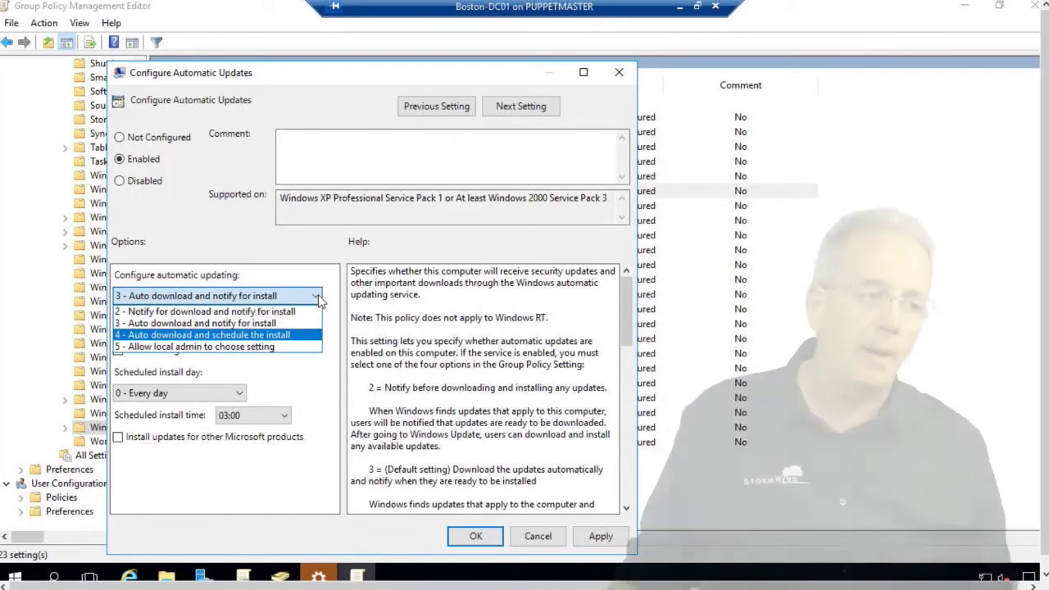